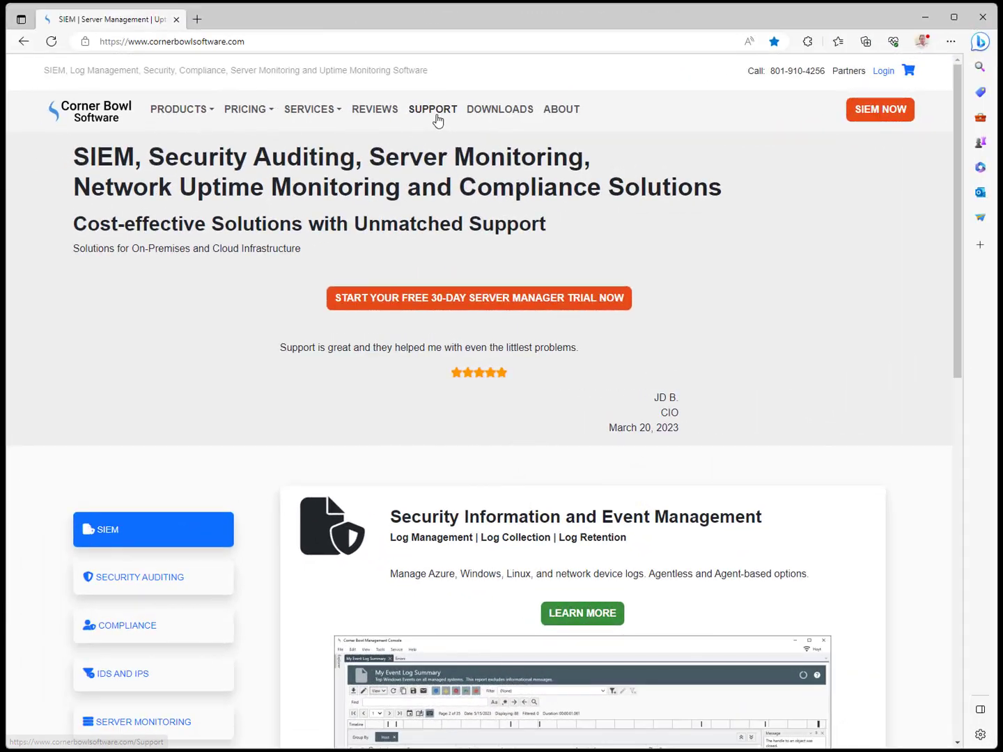
# Step: On the Corner Bowl site, go to SUPPORT and open the TUTORIAL INDEX of video tutorials
pyautogui.click(435, 115)
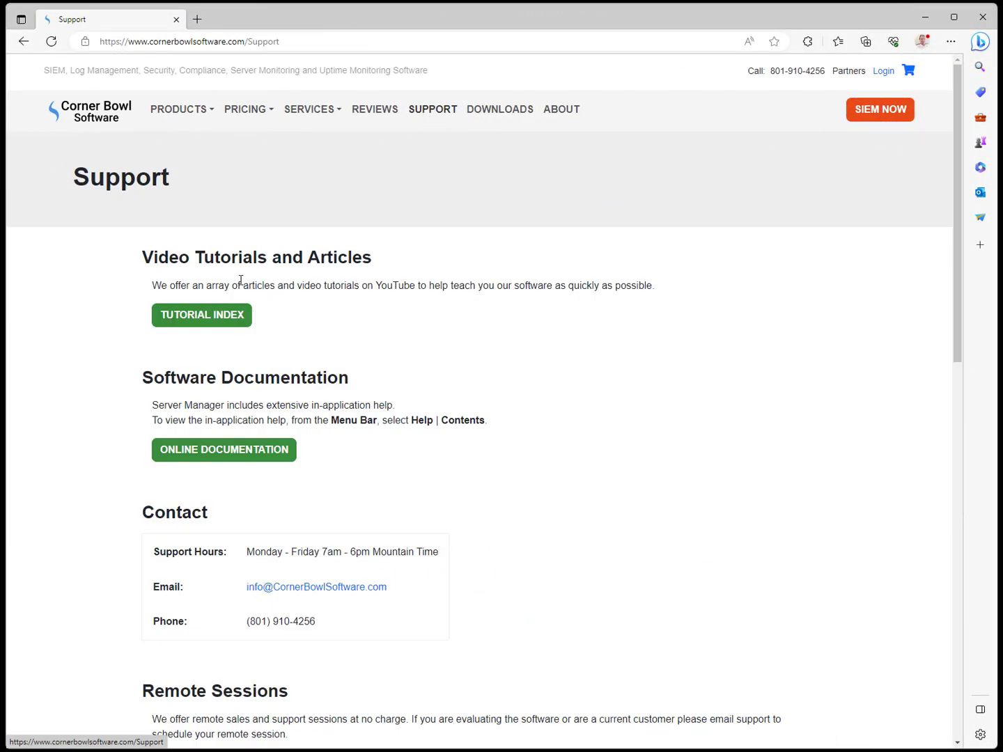
pyautogui.click(199, 322)
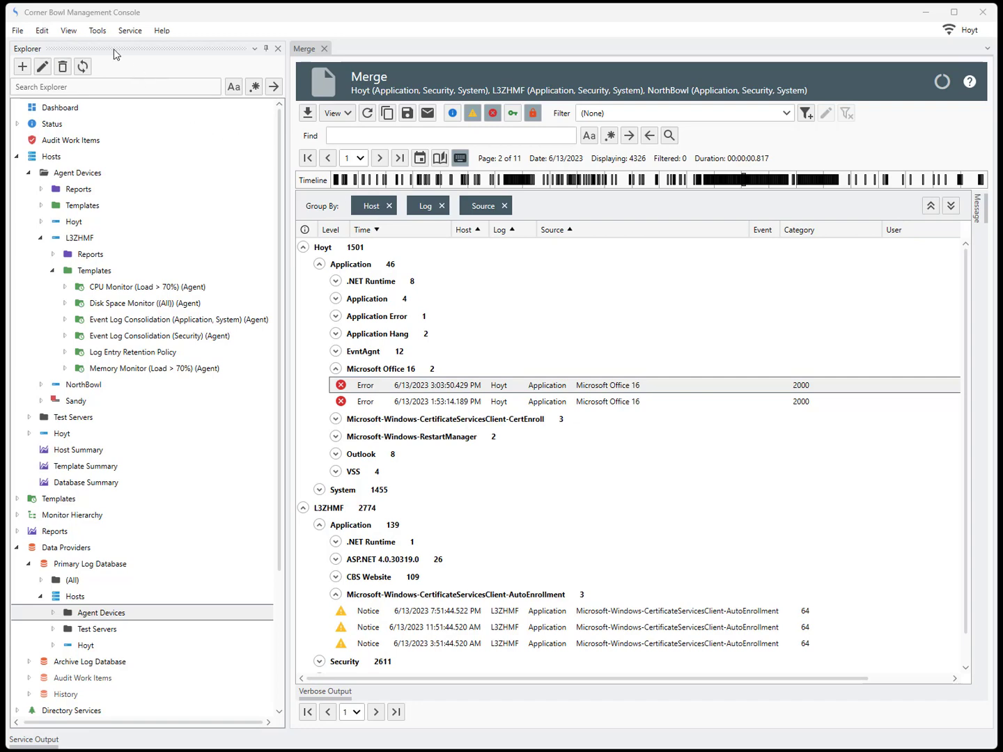
# Step: Look through the Tools menu and the actions for host L3ZHMF without choosing one
pyautogui.click(98, 32)
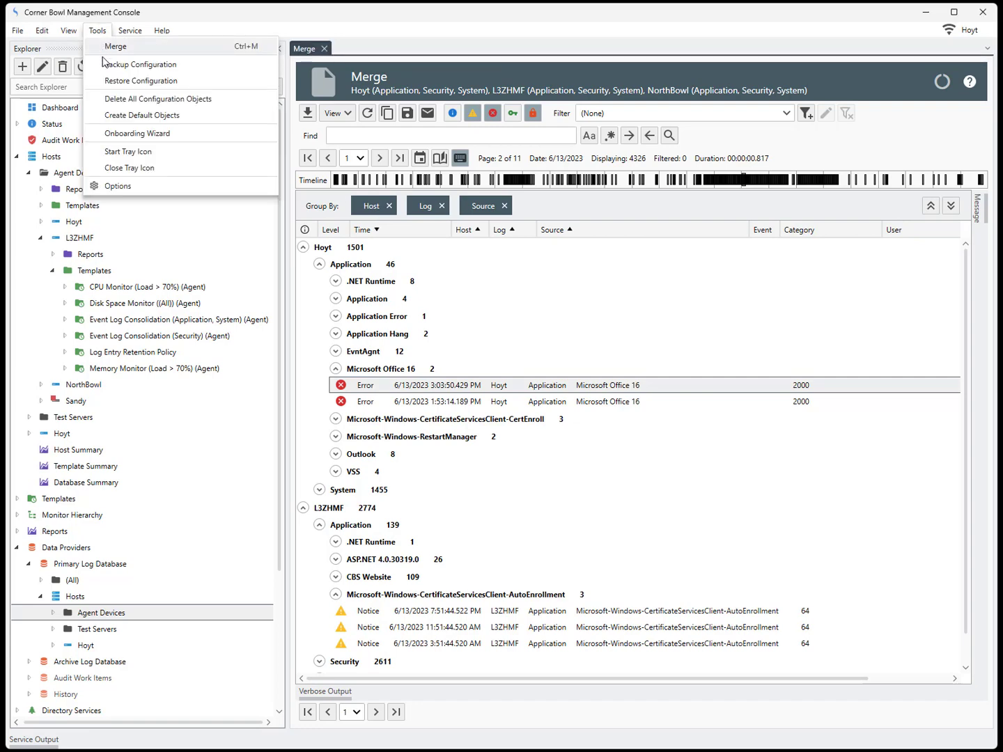
pyautogui.click(82, 239)
pyautogui.rightClick(83, 241)
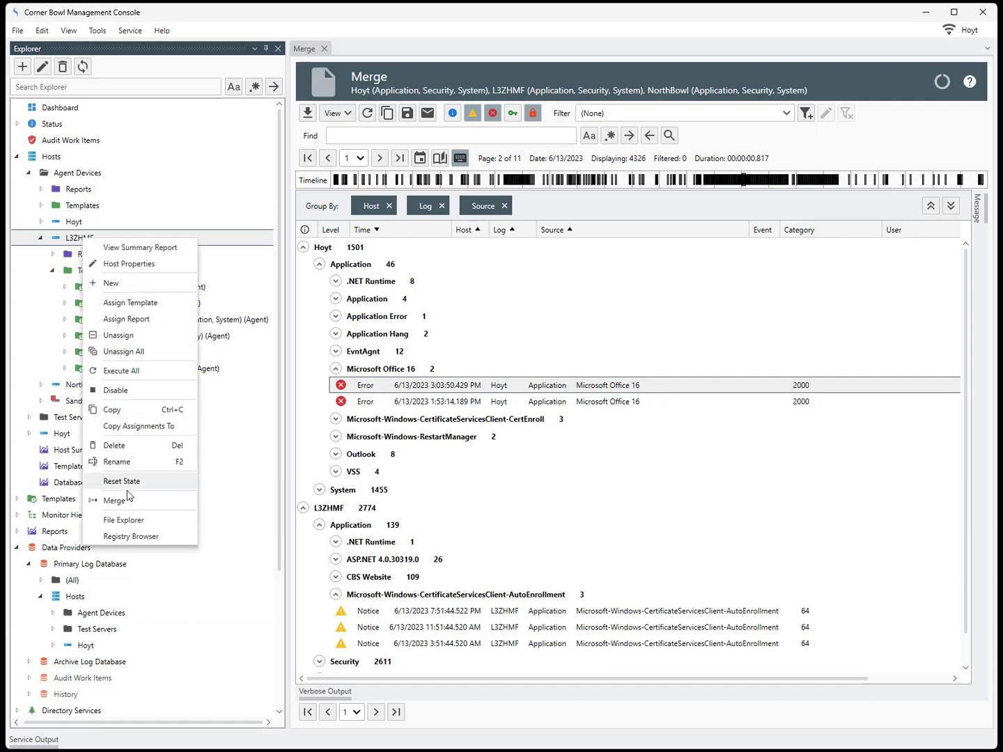
pyautogui.click(231, 504)
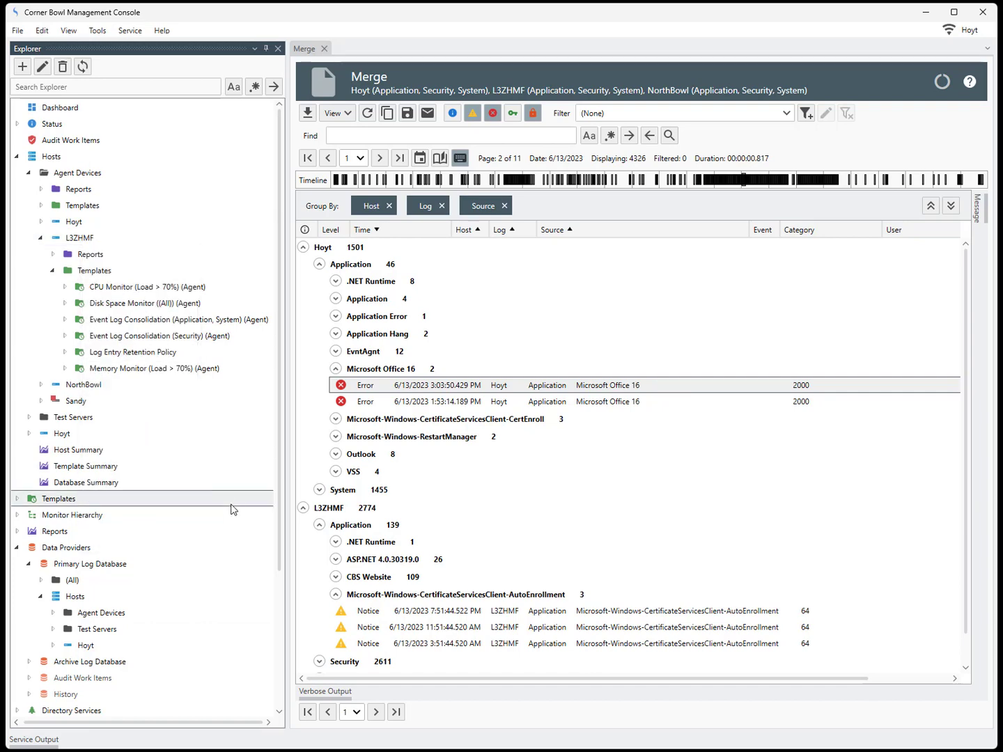
# Step: Check the Event Log Consolidation template and Agent Devices group actions, then return to Tools
pyautogui.click(129, 320)
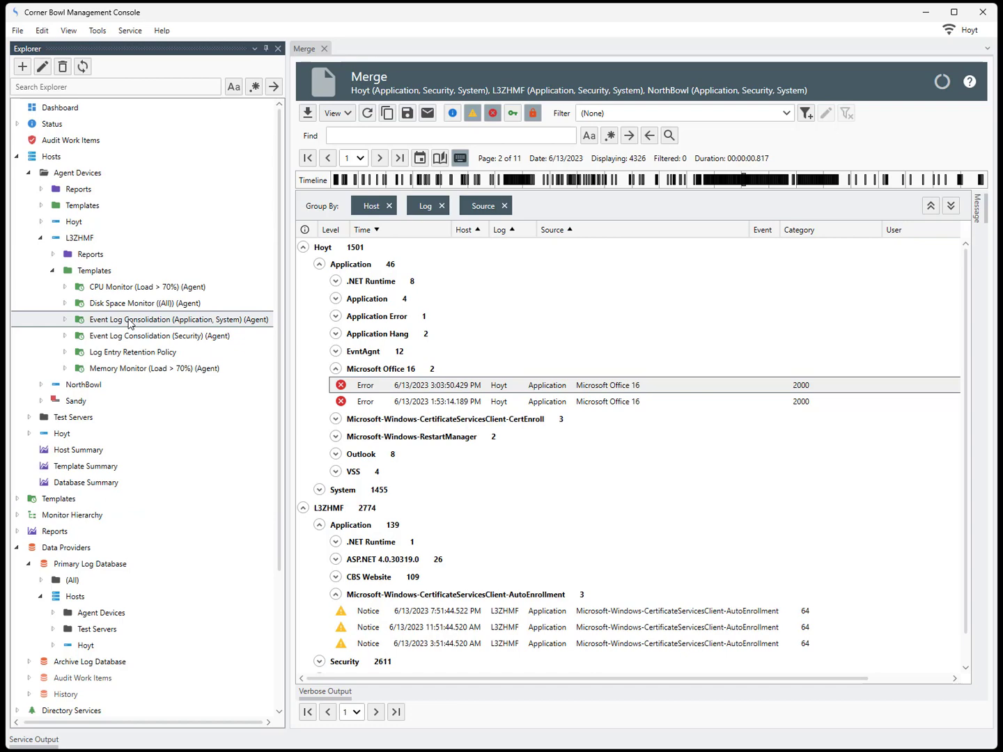
pyautogui.rightClick(128, 321)
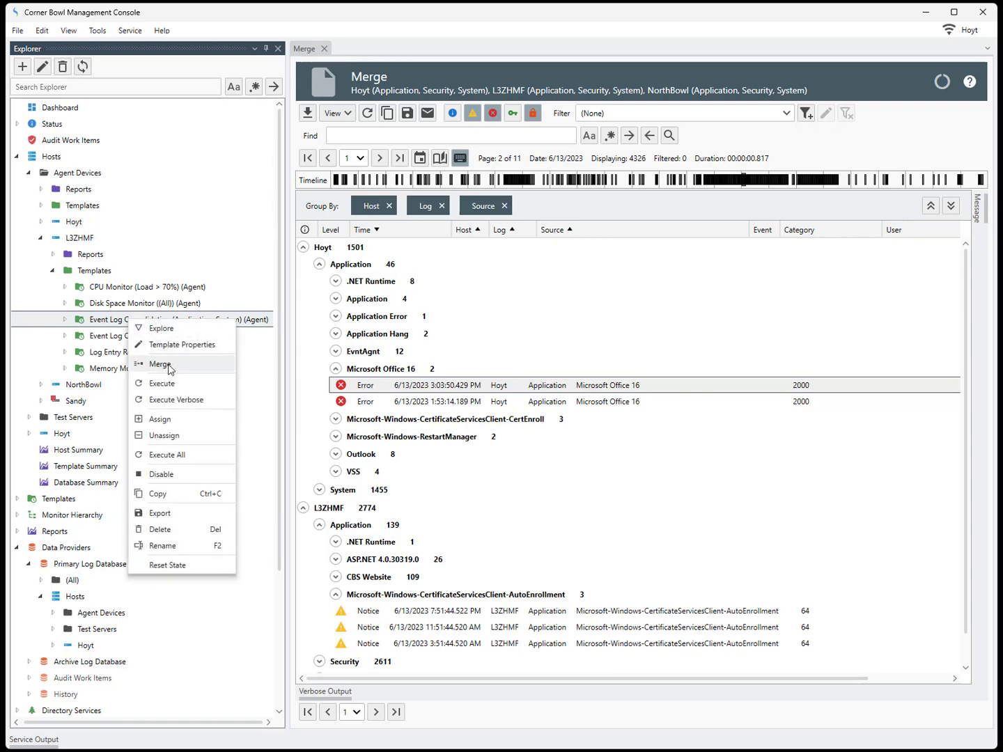
pyautogui.click(261, 380)
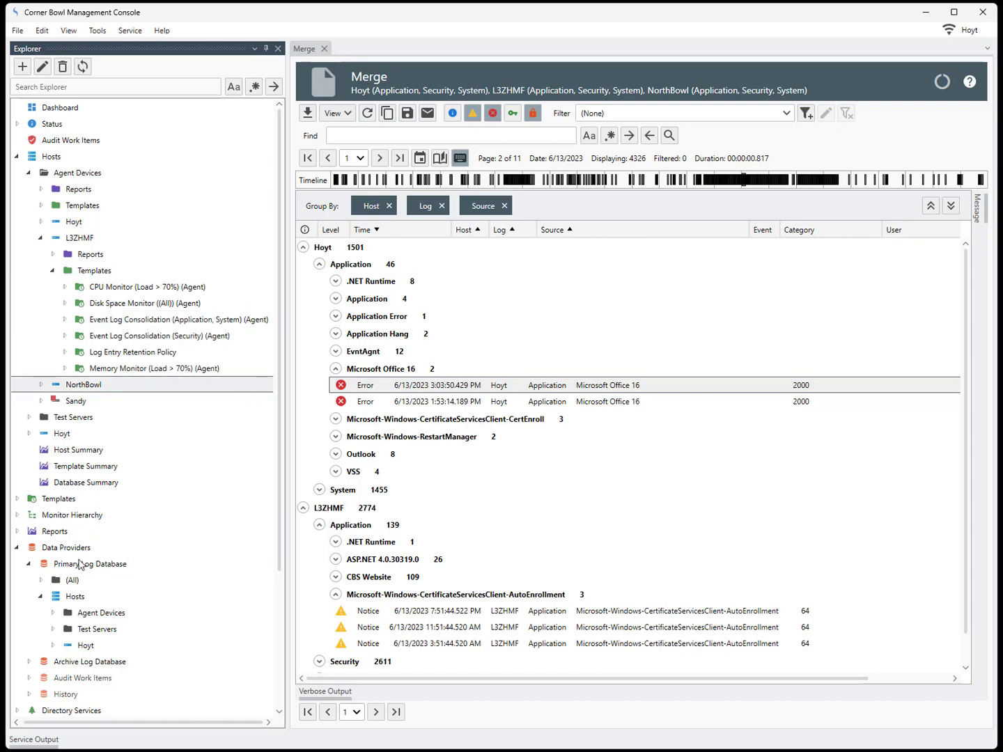
pyautogui.click(80, 613)
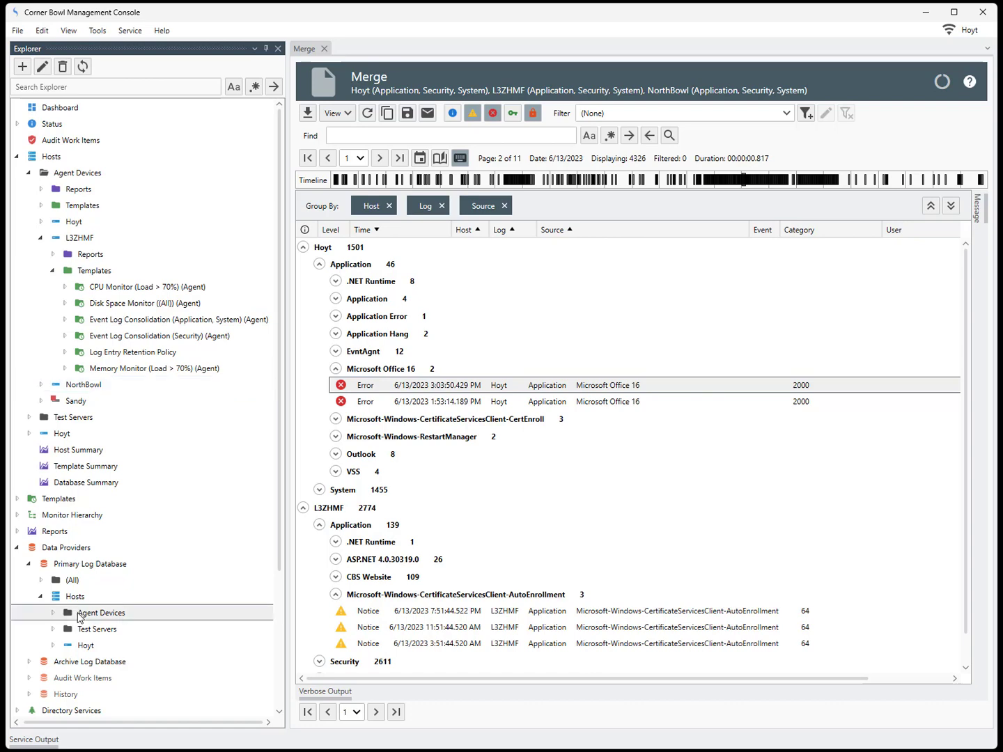
pyautogui.rightClick(79, 616)
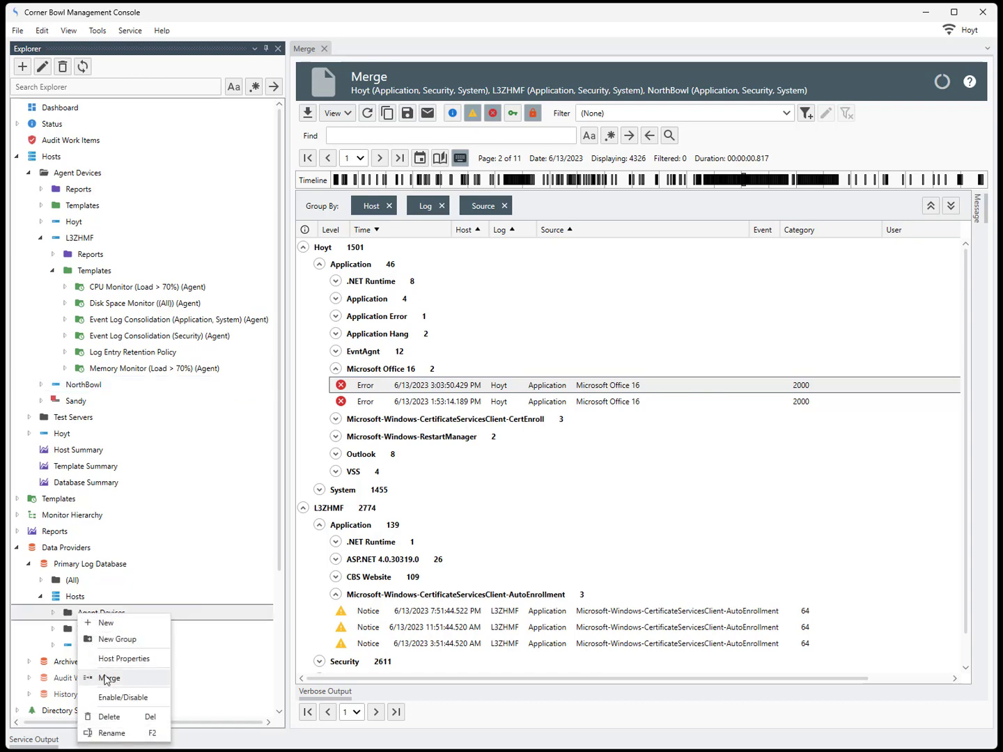
pyautogui.click(104, 32)
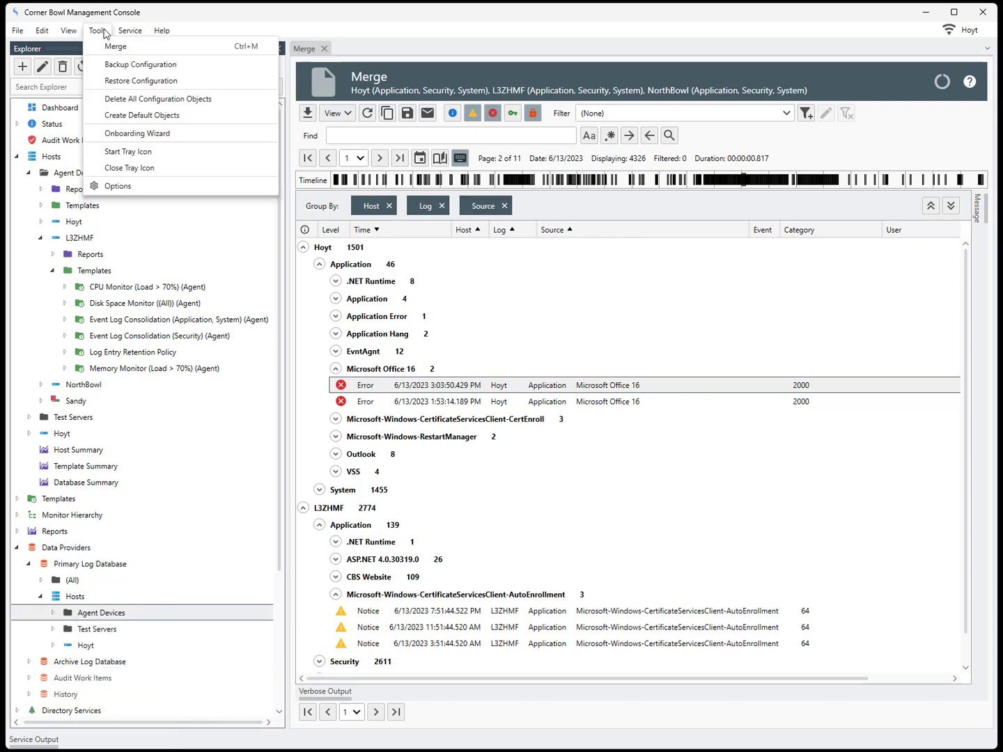
# Step: Start a new merge with Event Log type, expanding Primary Log Database > Hosts > Hoyt
pyautogui.click(116, 51)
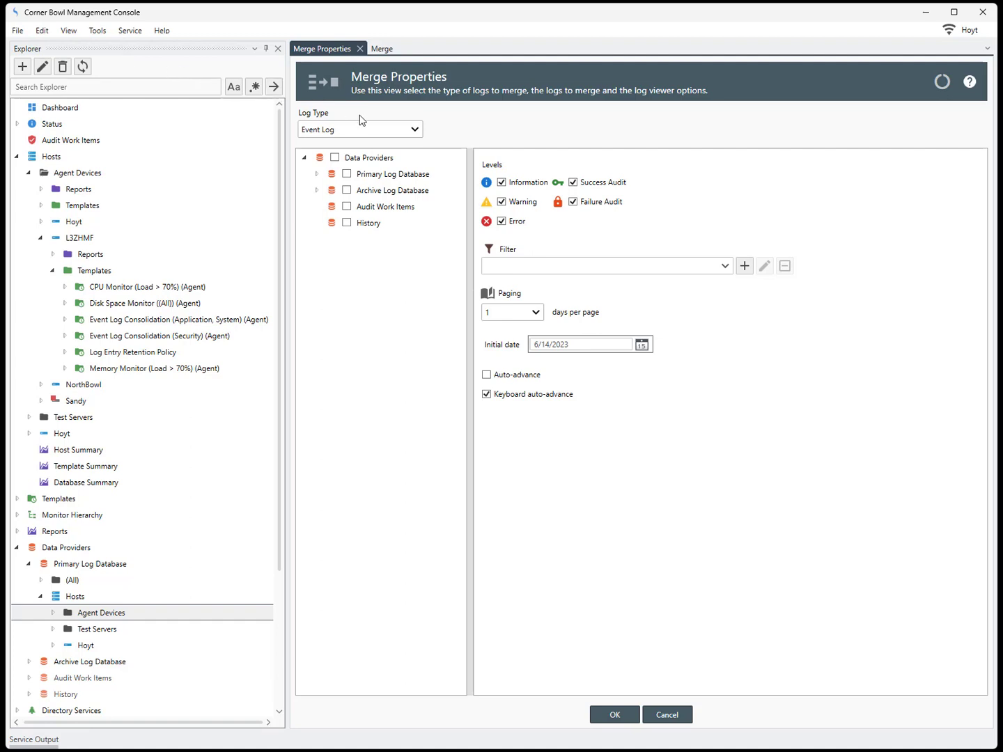
pyautogui.click(415, 133)
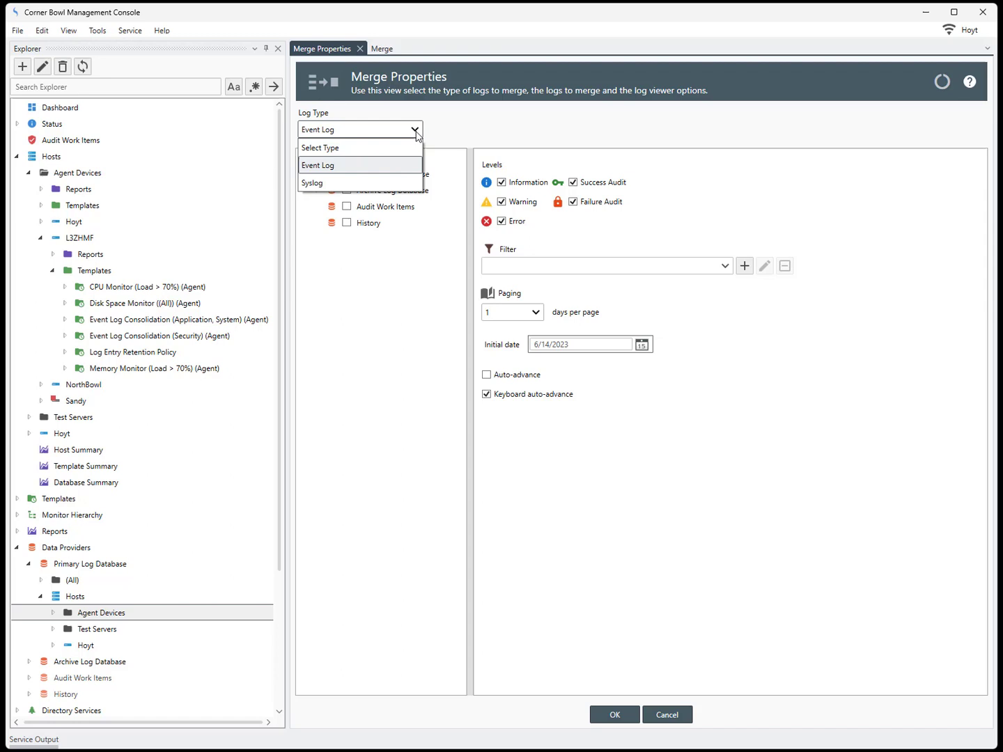
pyautogui.click(388, 168)
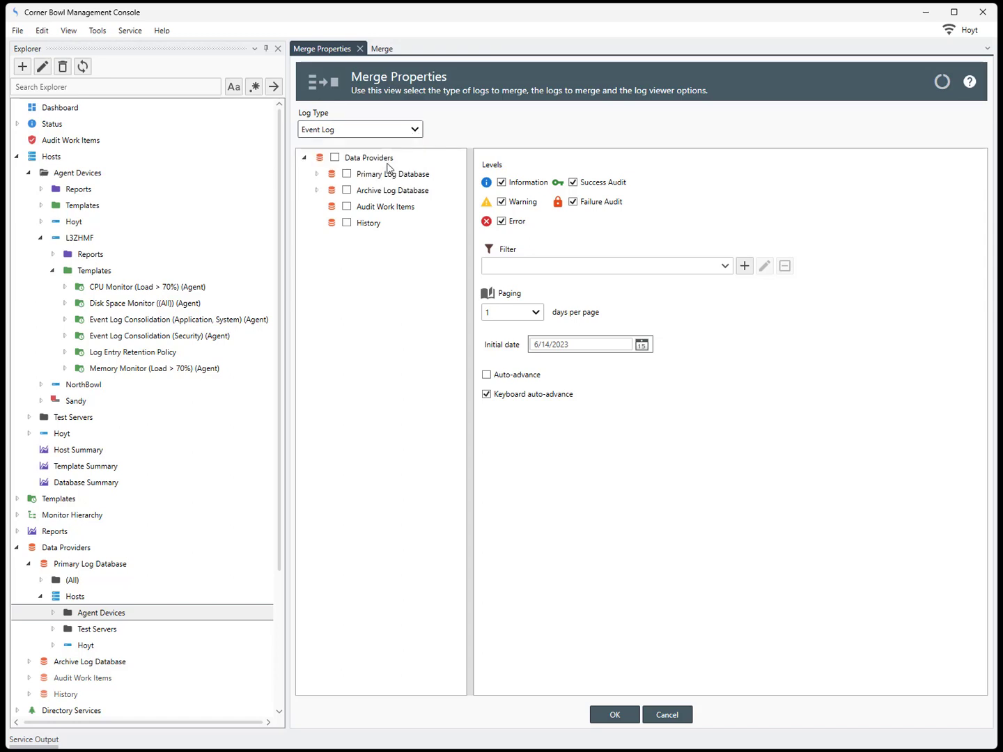
pyautogui.click(317, 174)
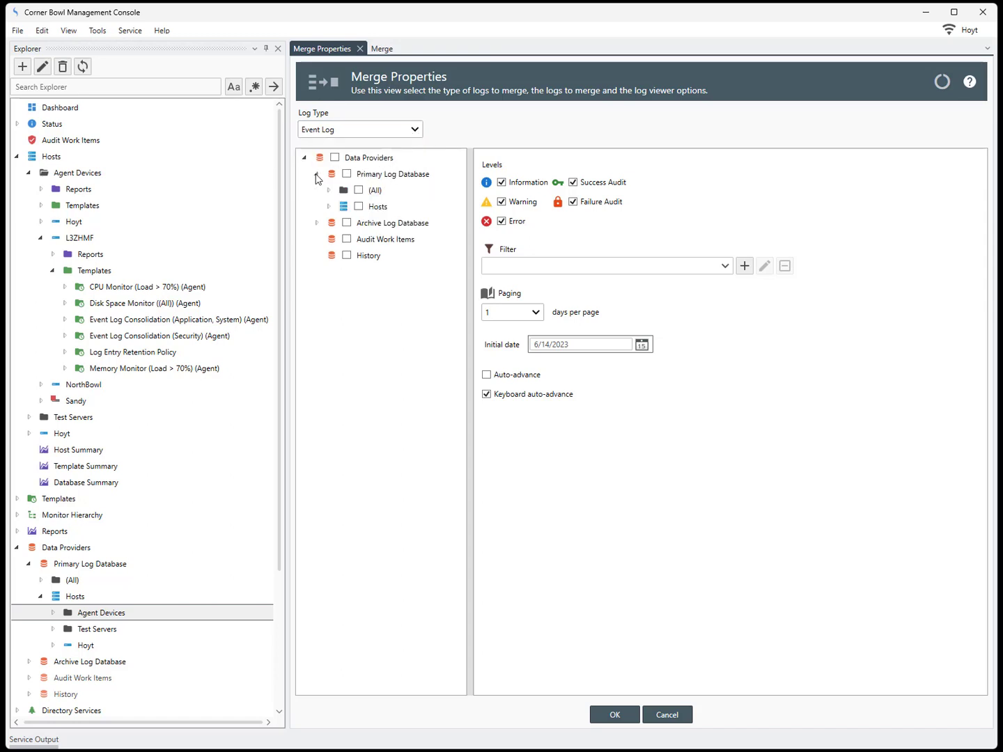
pyautogui.click(329, 207)
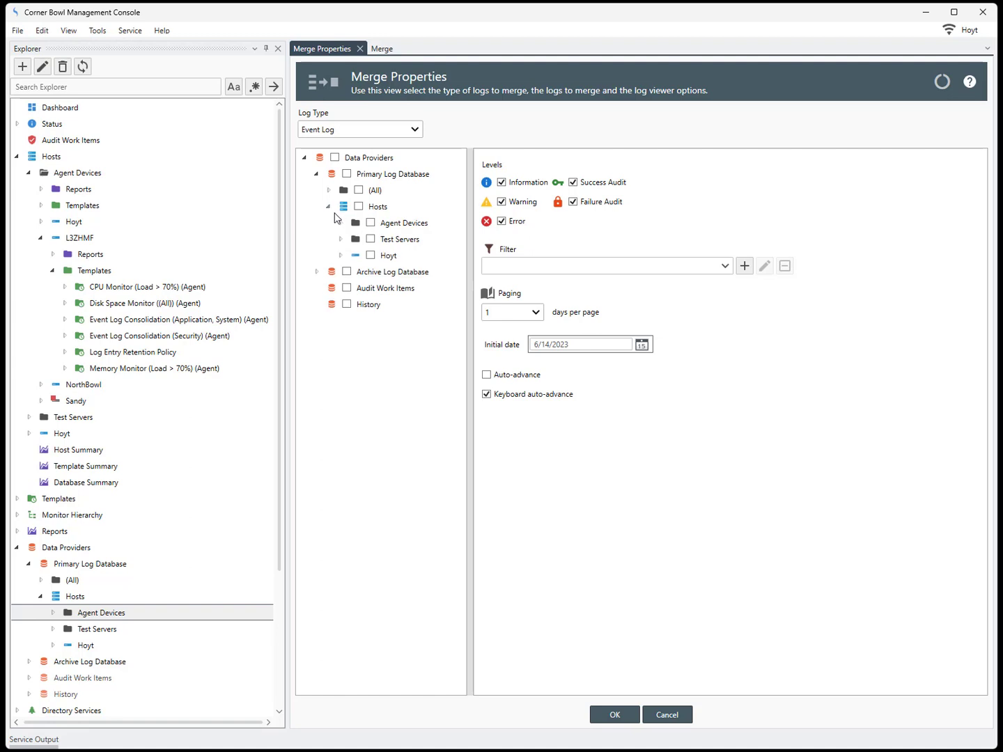
pyautogui.click(340, 257)
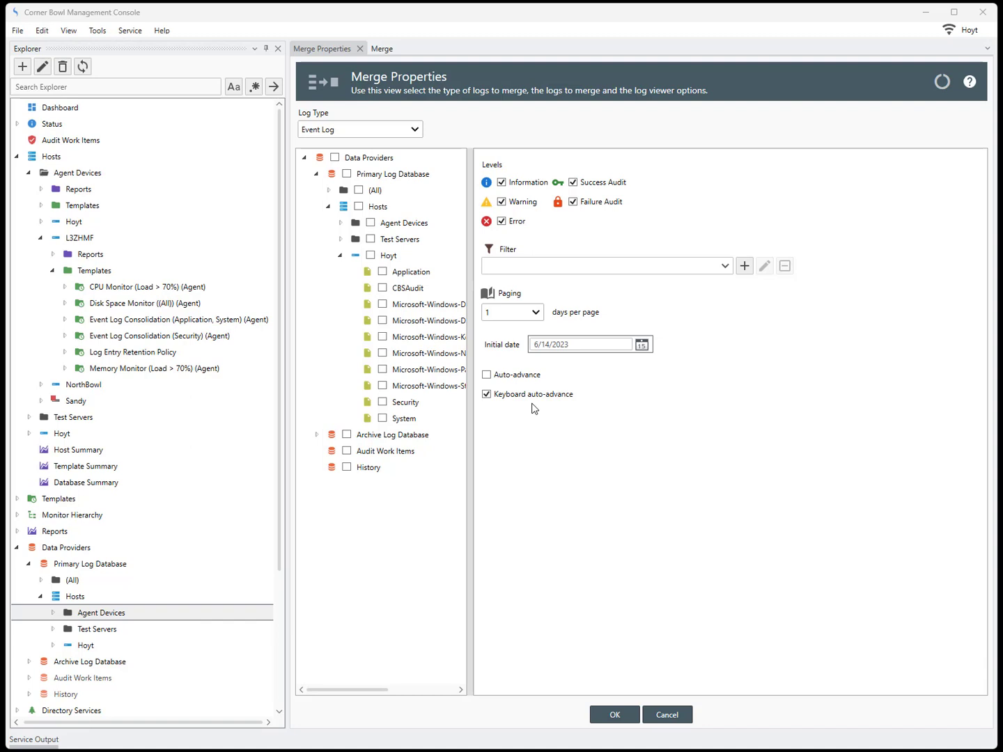
# Step: Cancel the merge, then open and cancel a merge from host L3ZHMF's context menu
pyautogui.click(665, 715)
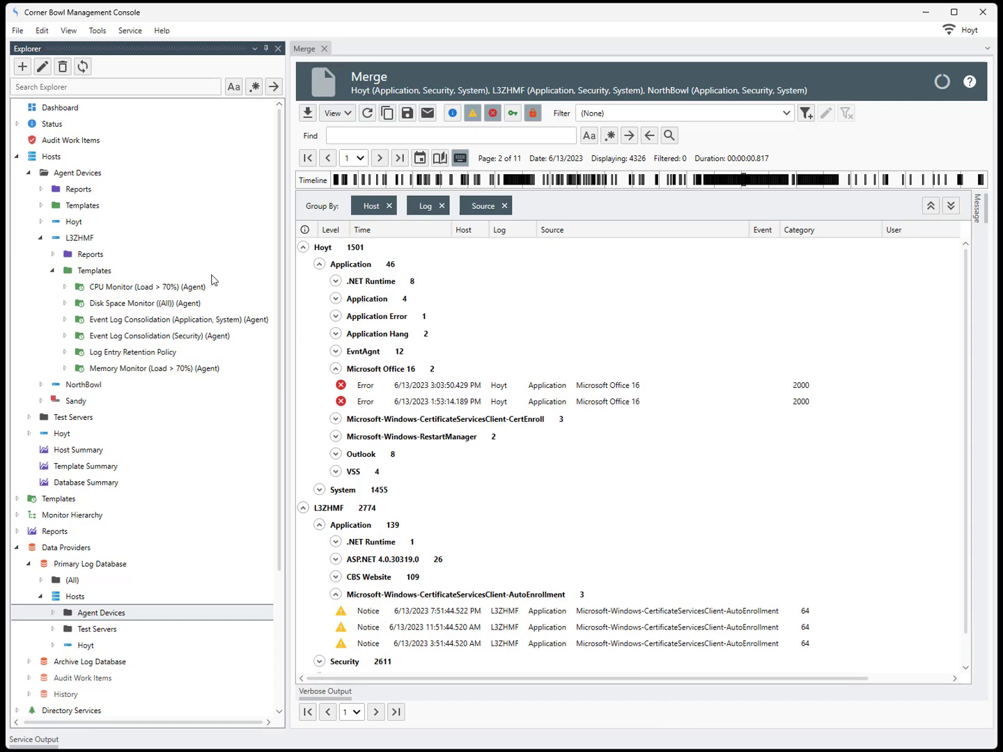
pyautogui.click(89, 239)
pyautogui.rightClick(89, 239)
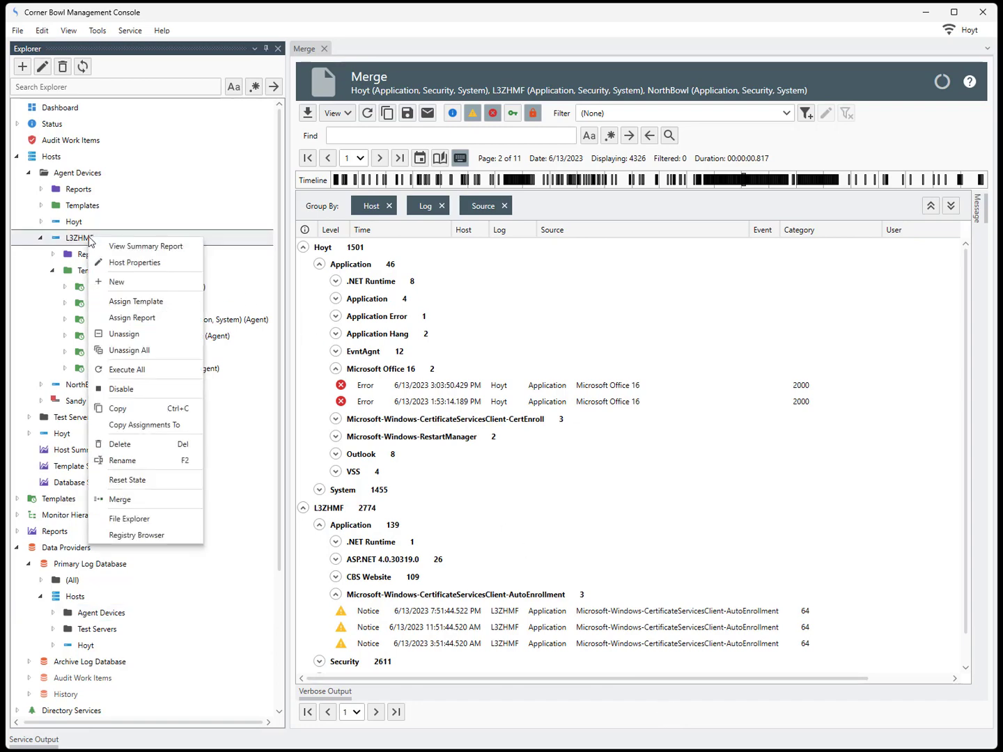
pyautogui.click(117, 509)
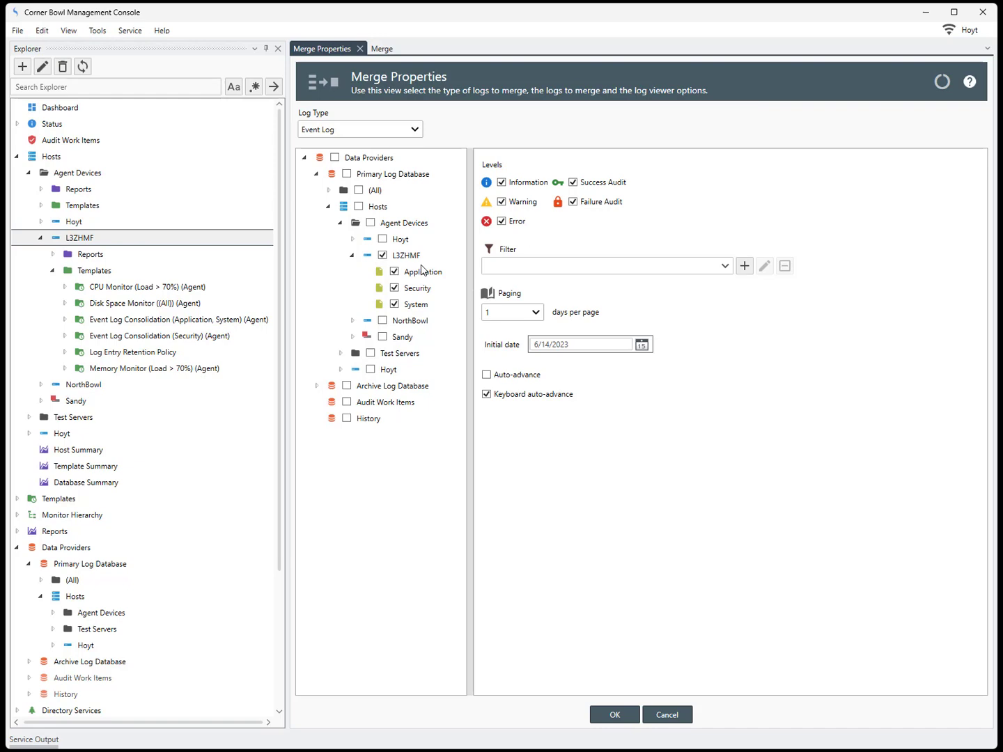
pyautogui.click(656, 715)
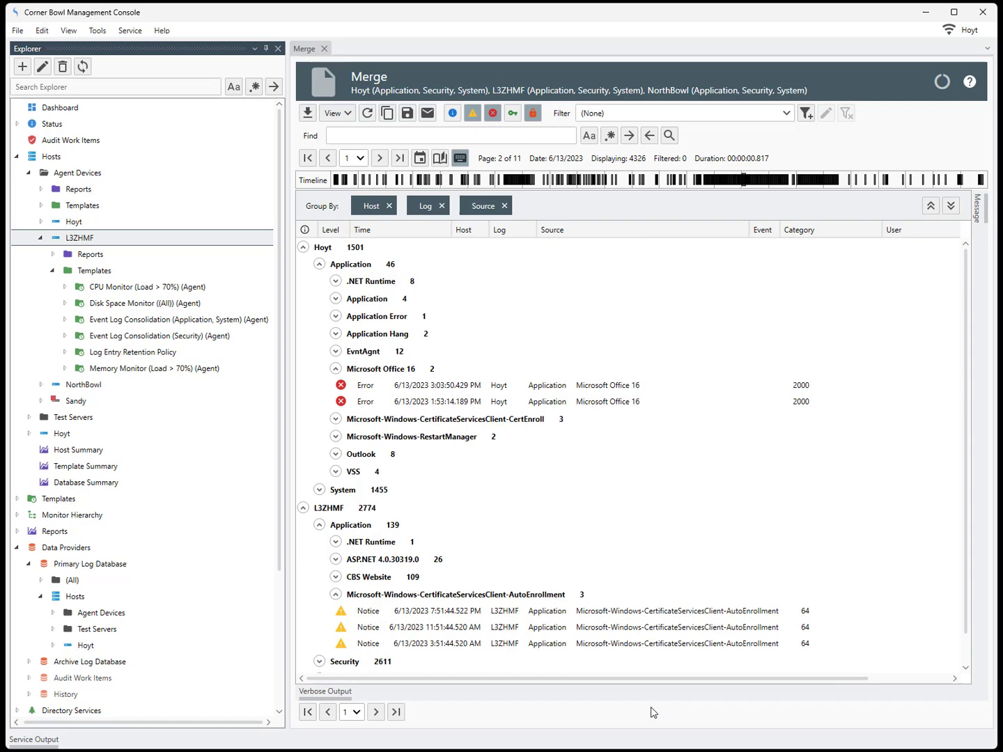
pyautogui.rightClick(236, 319)
pyautogui.click(262, 360)
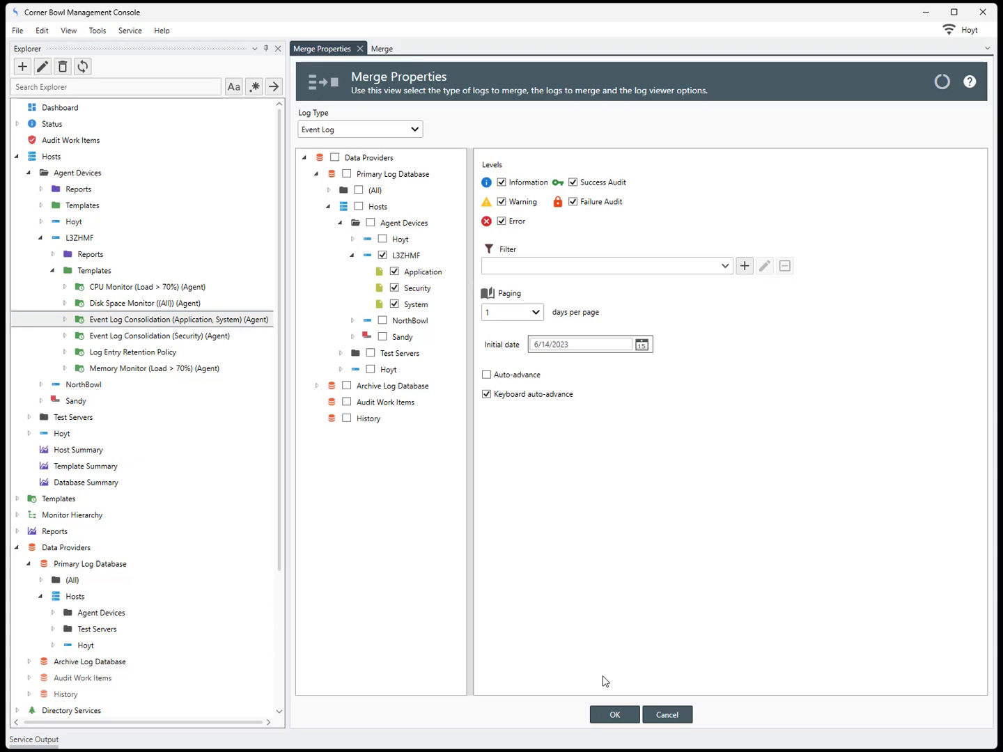
pyautogui.click(659, 716)
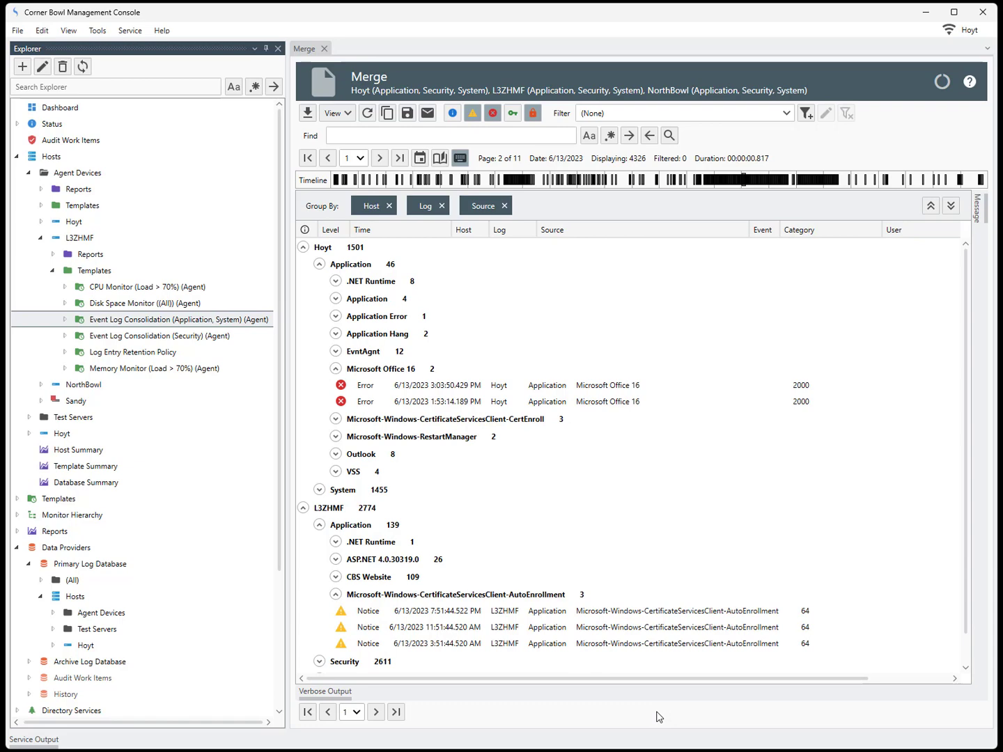
# Step: Start a merge of all logs from the Agent Devices group under Primary Log Database > Hosts
pyautogui.click(80, 549)
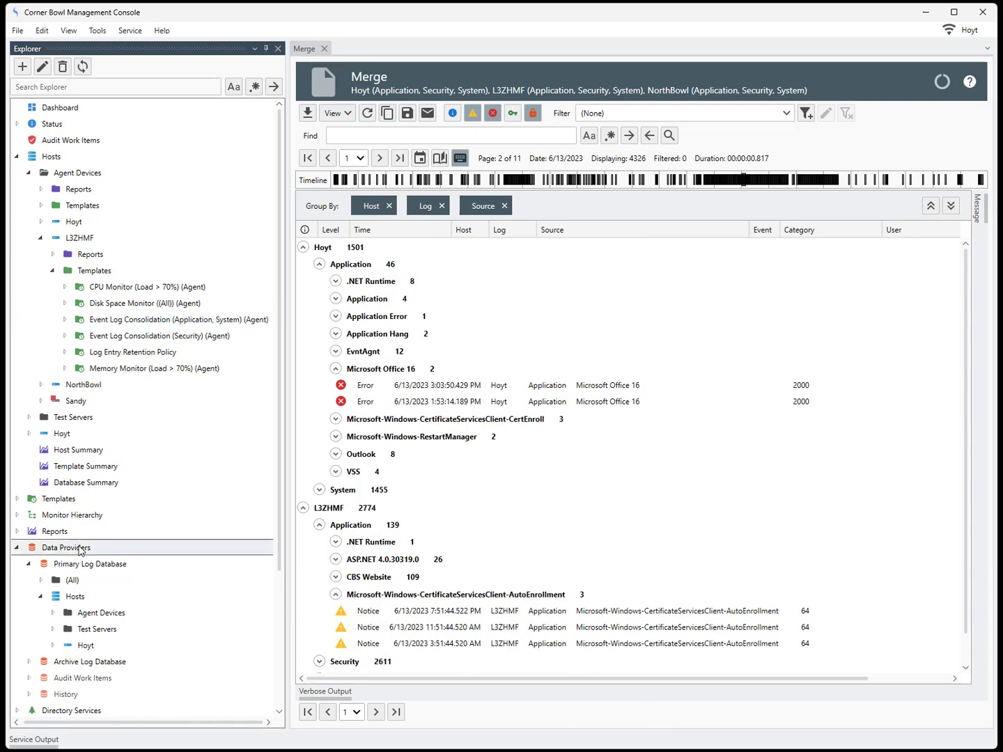
pyautogui.click(80, 599)
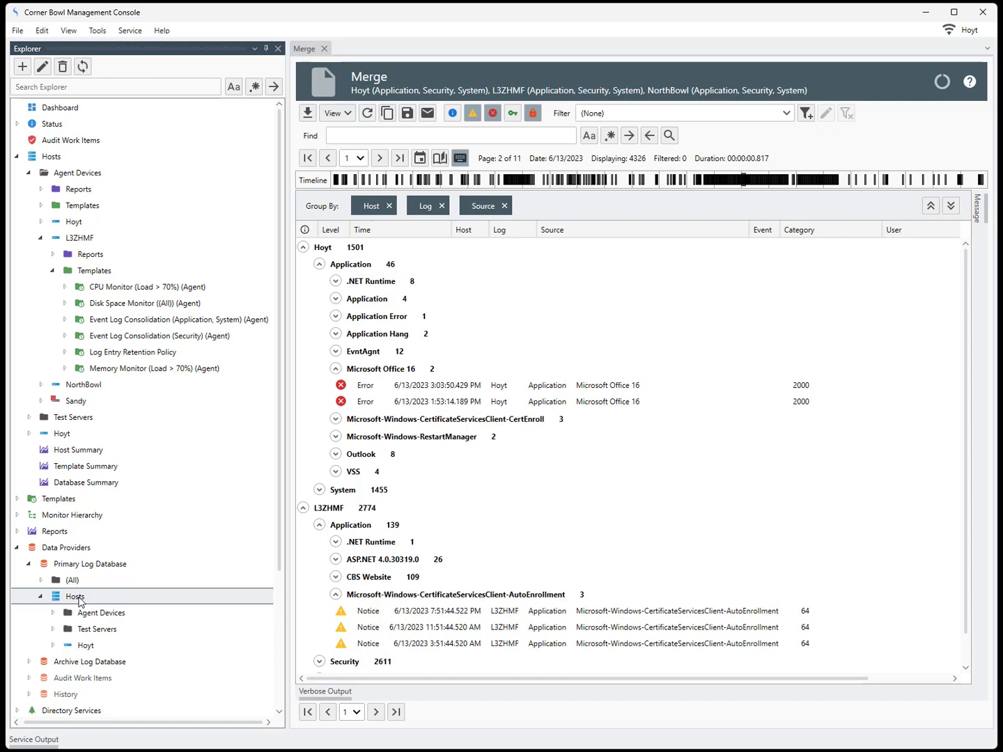
pyautogui.click(90, 616)
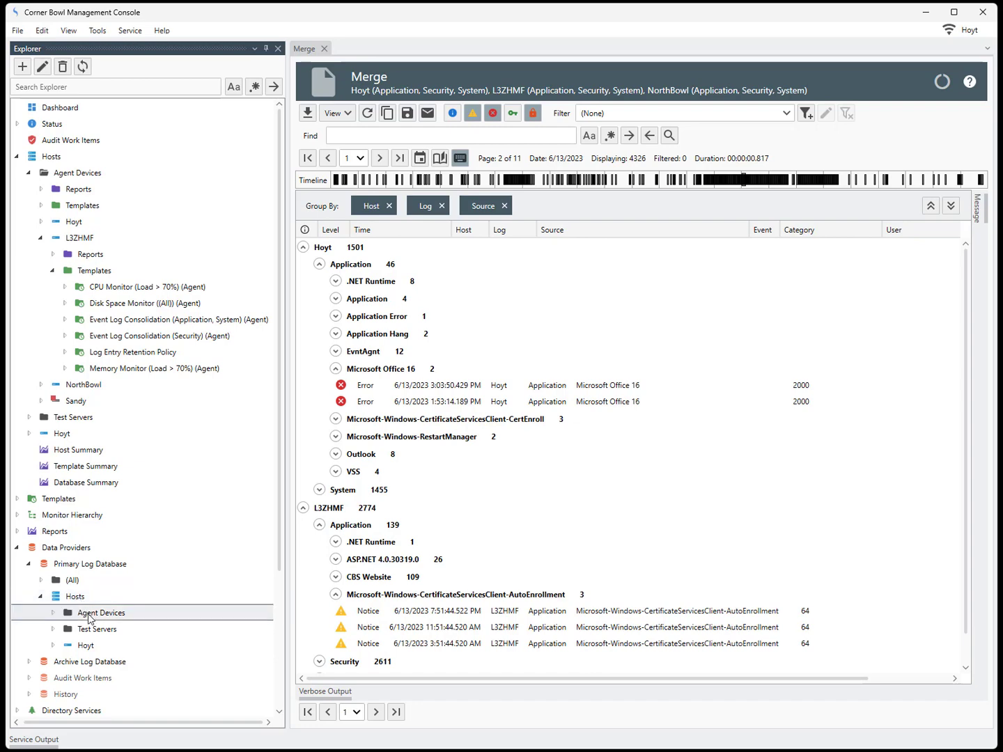
pyautogui.rightClick(89, 617)
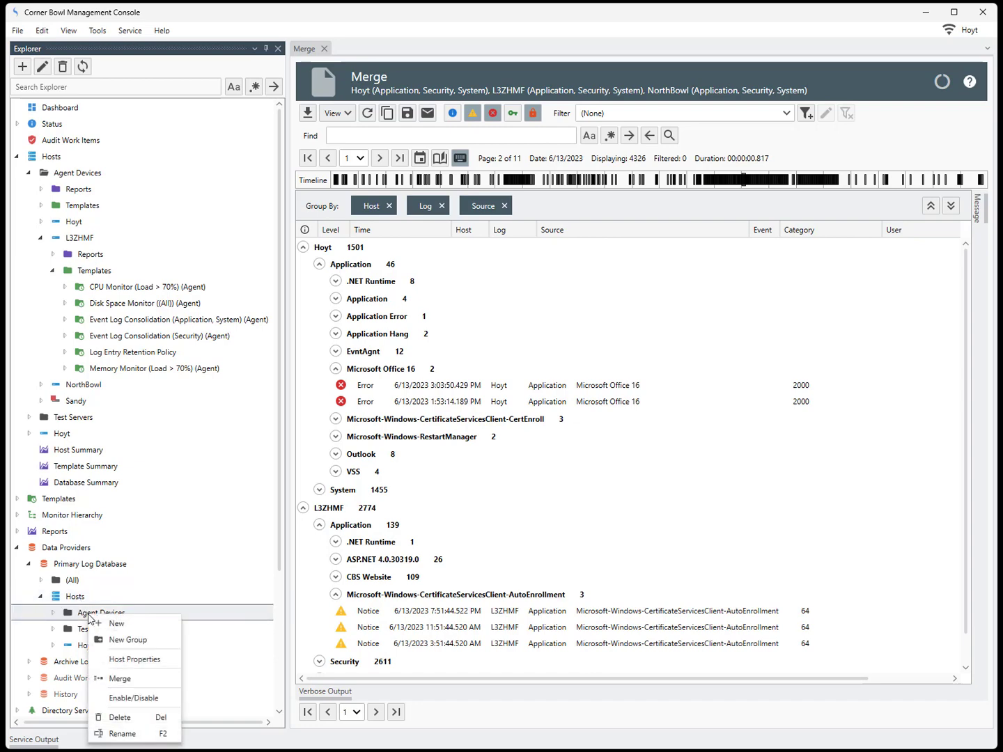
pyautogui.click(116, 680)
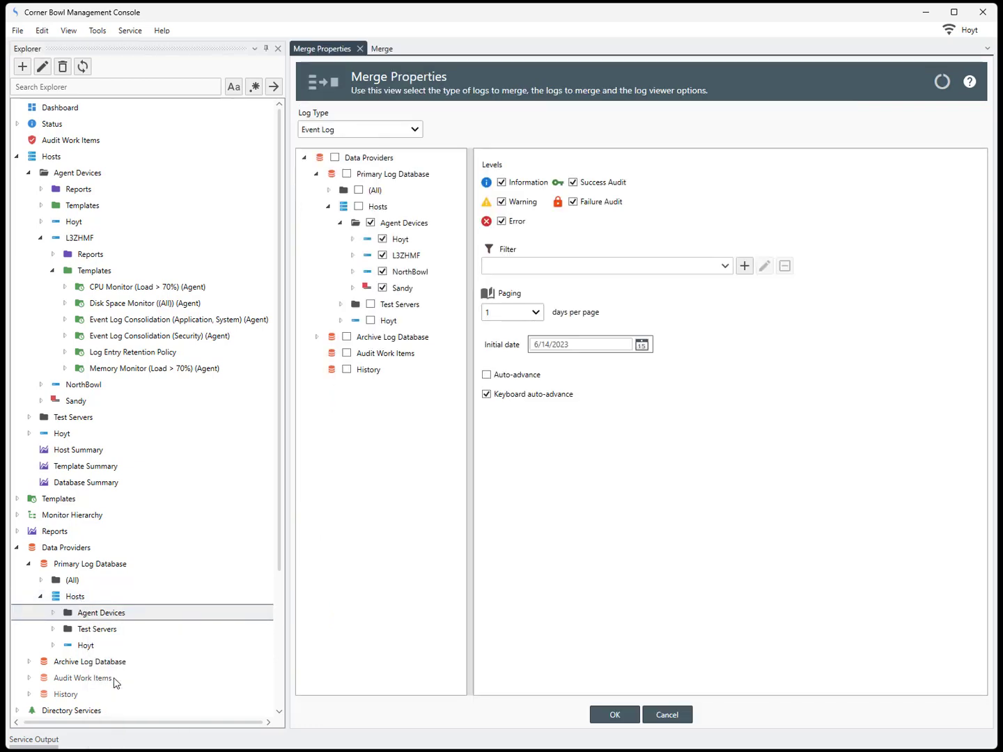
# Step: Expand the Hoyt, L3ZHMF and NorthBowl log lists and widen the tree to show full names
pyautogui.click(353, 239)
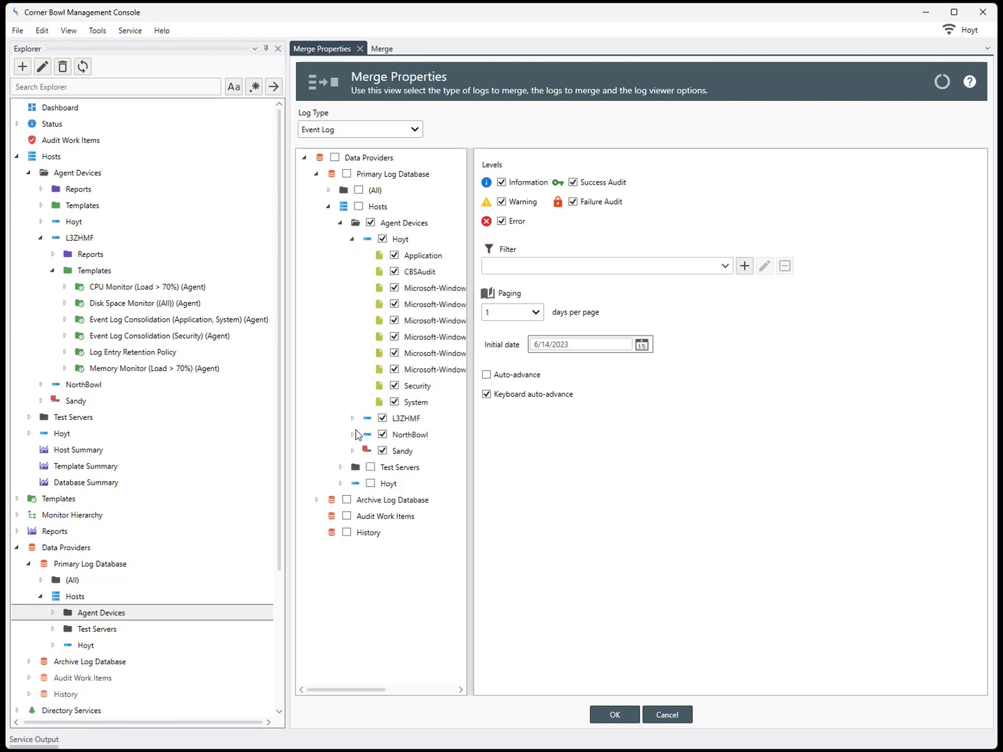
pyautogui.click(352, 418)
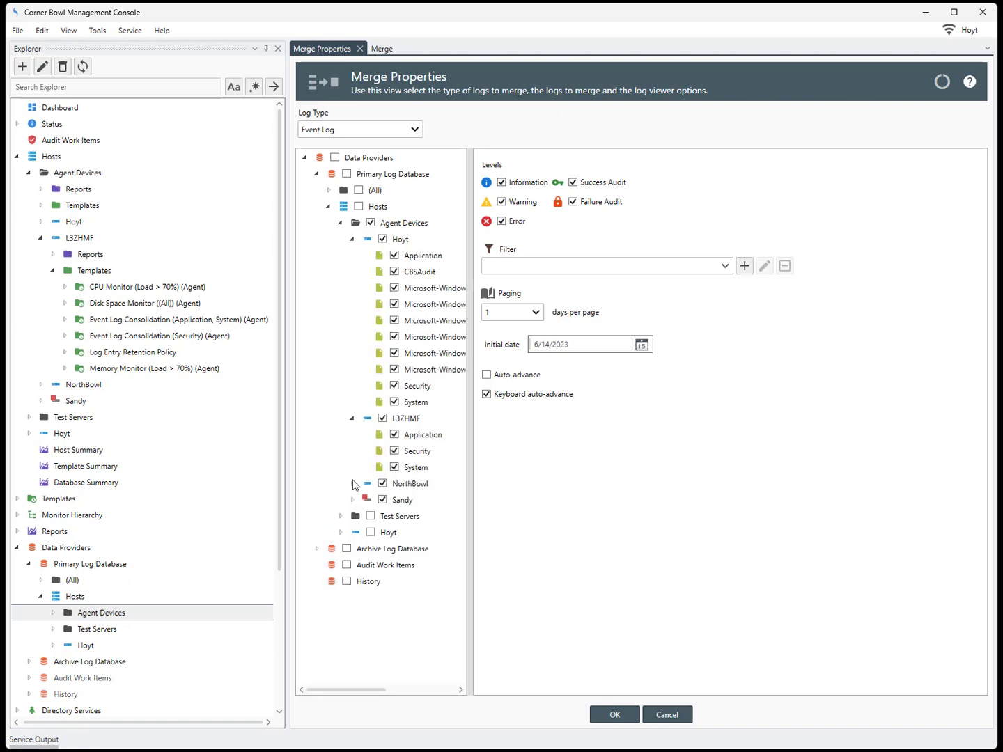
pyautogui.click(353, 483)
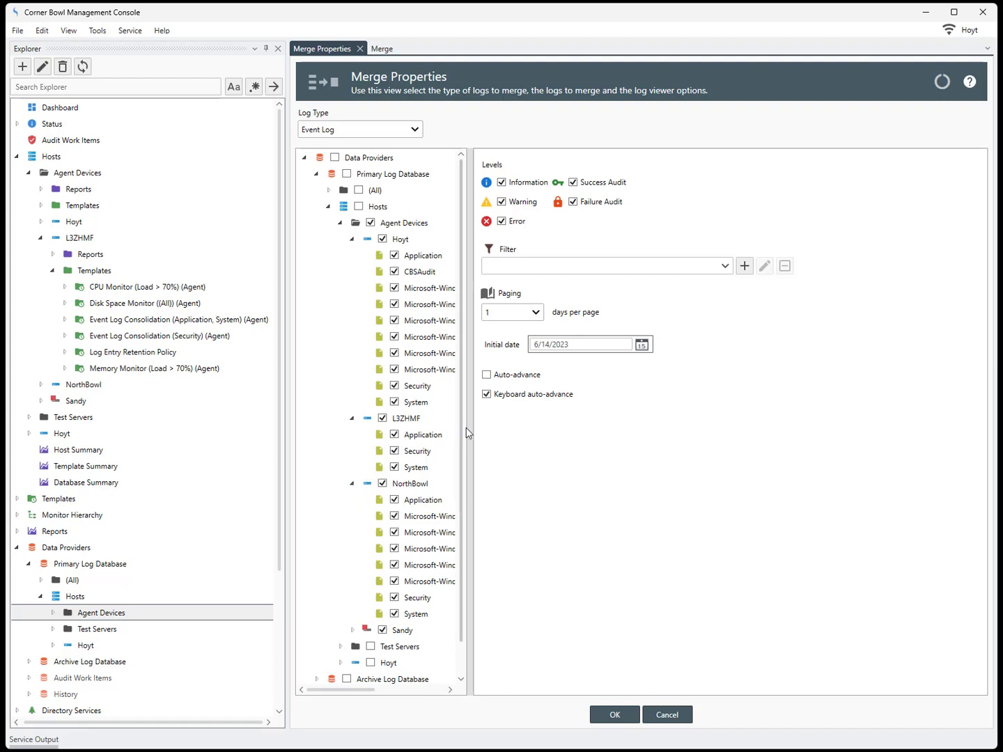
pyautogui.moveTo(468, 432); pyautogui.dragTo(605, 438)
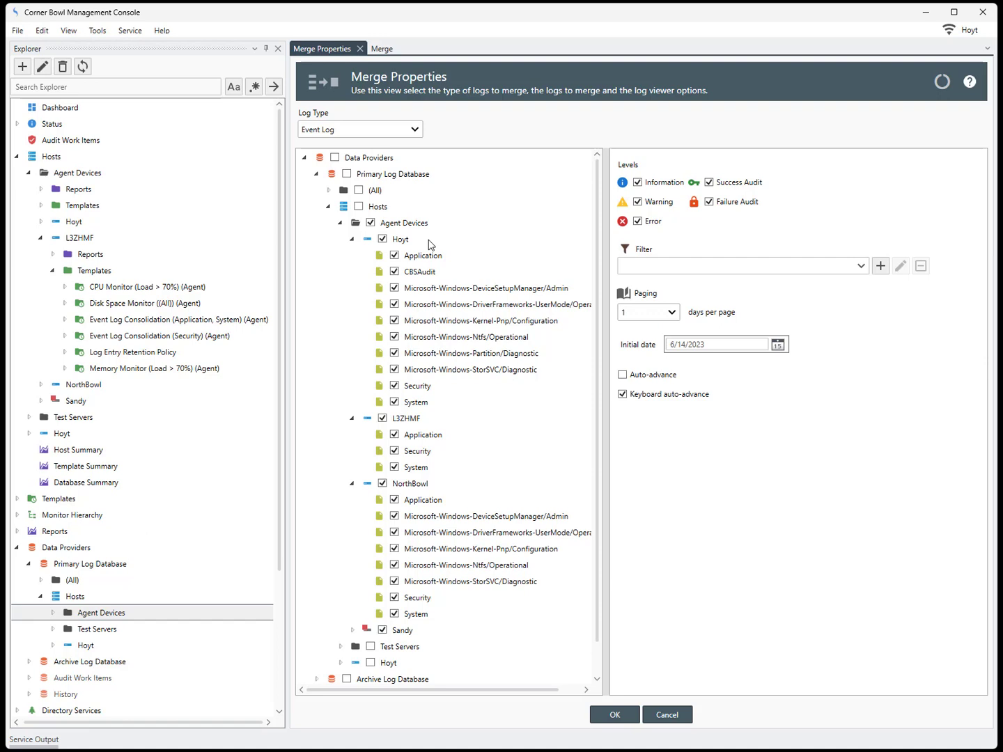
# Step: Confirm the merge and group the combined events by Host, then by Log
pyautogui.click(616, 716)
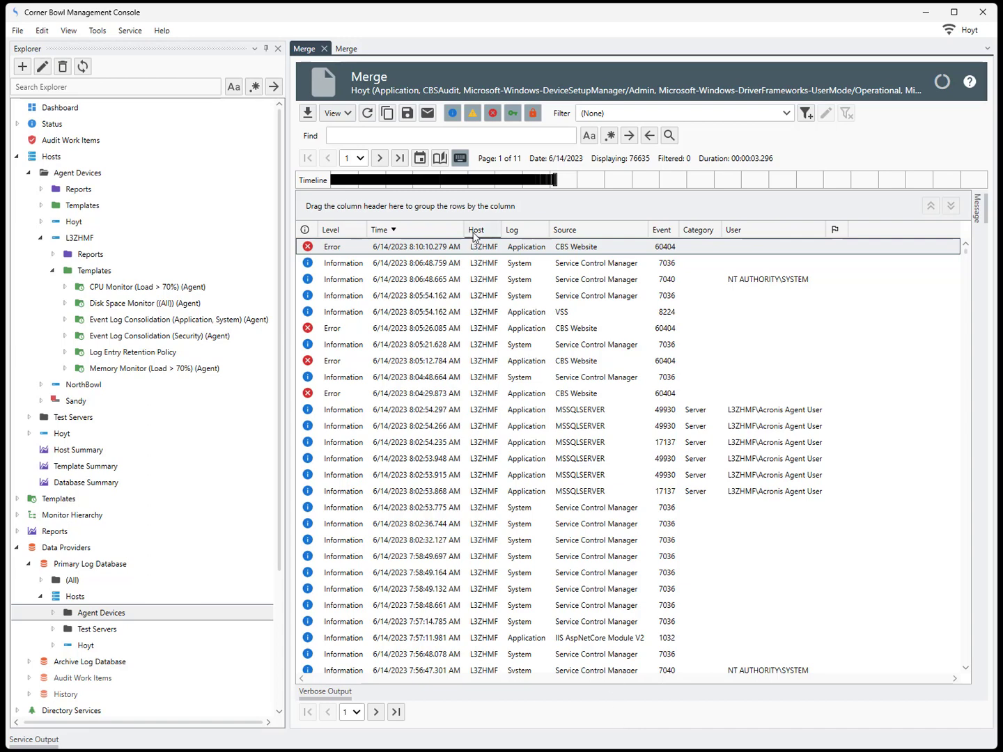
pyautogui.moveTo(476, 230); pyautogui.dragTo(440, 213)
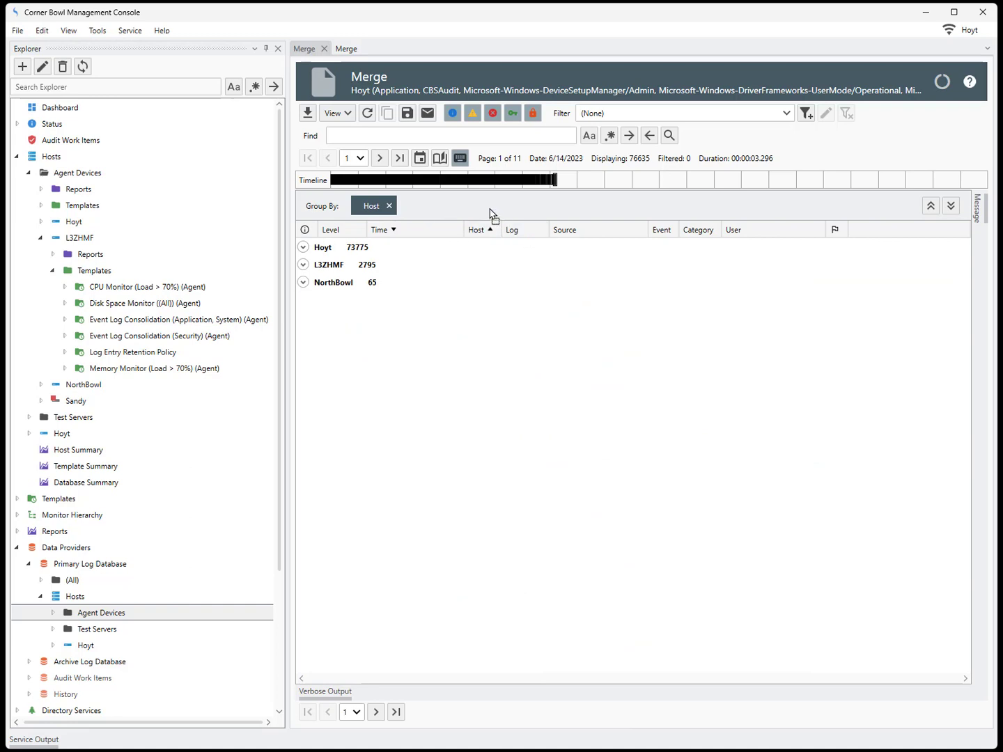
pyautogui.moveTo(490, 213); pyautogui.dragTo(491, 213)
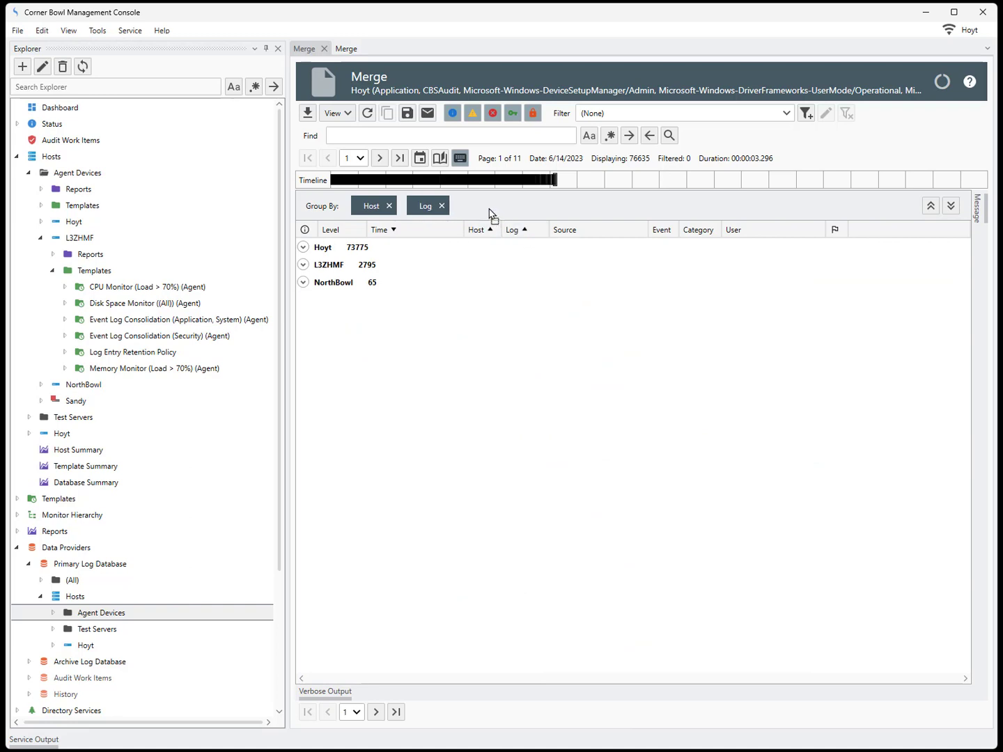
# Step: Expand all three host groups, select Hoyt's first CBSAudit entry, and pin the Message panel
pyautogui.click(304, 248)
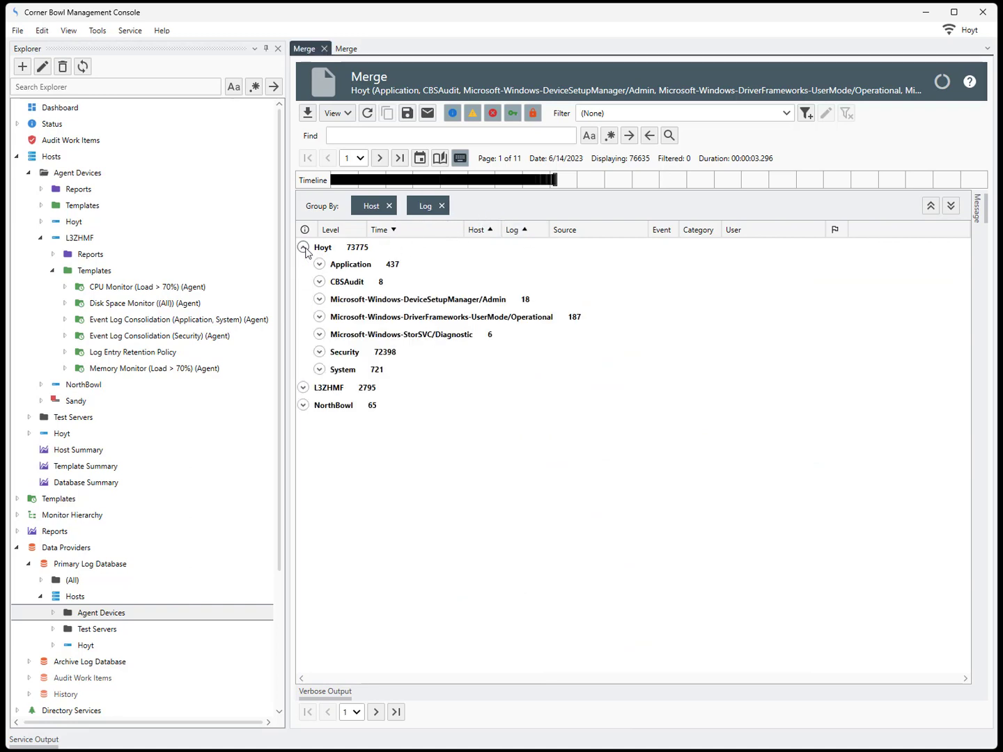
pyautogui.click(300, 389)
pyautogui.click(303, 442)
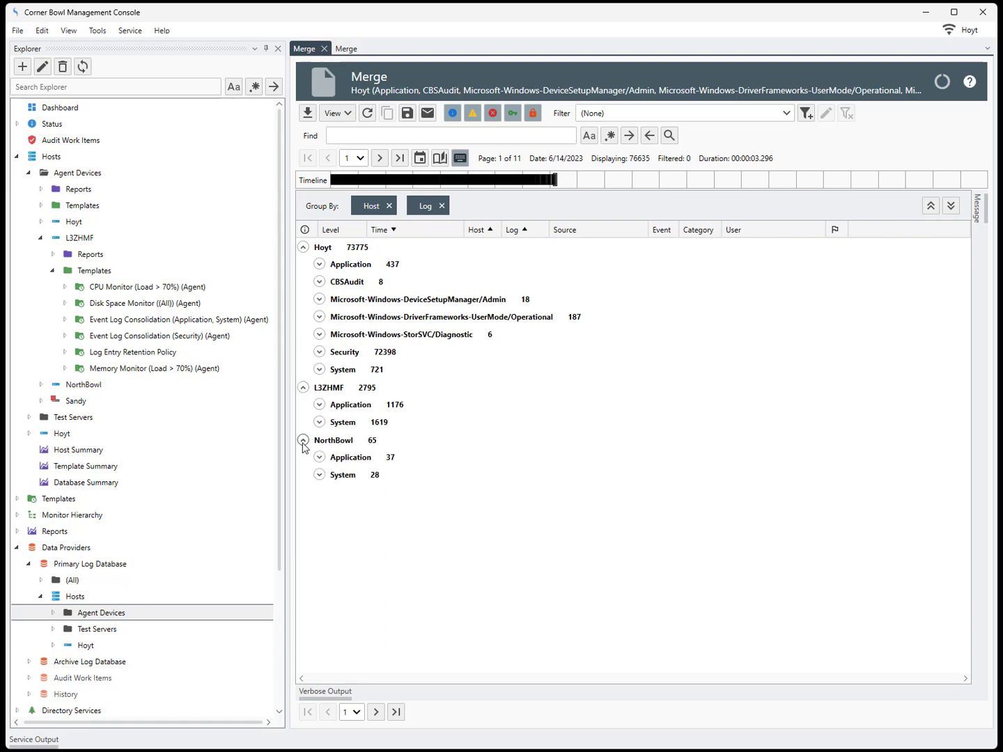
pyautogui.click(319, 281)
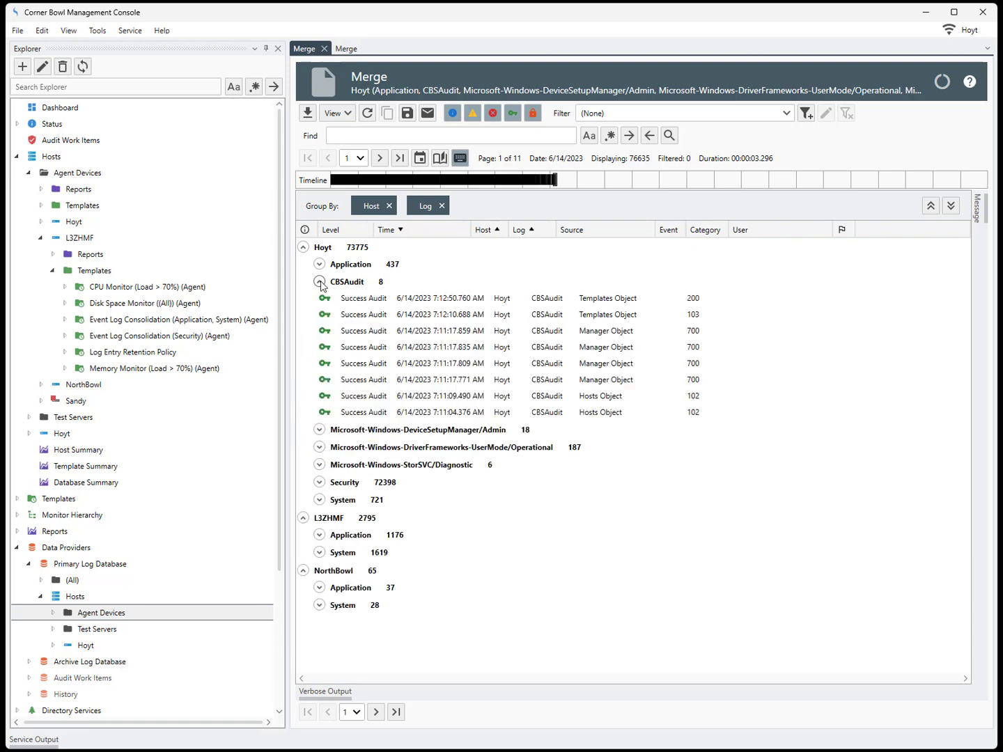
pyautogui.click(357, 298)
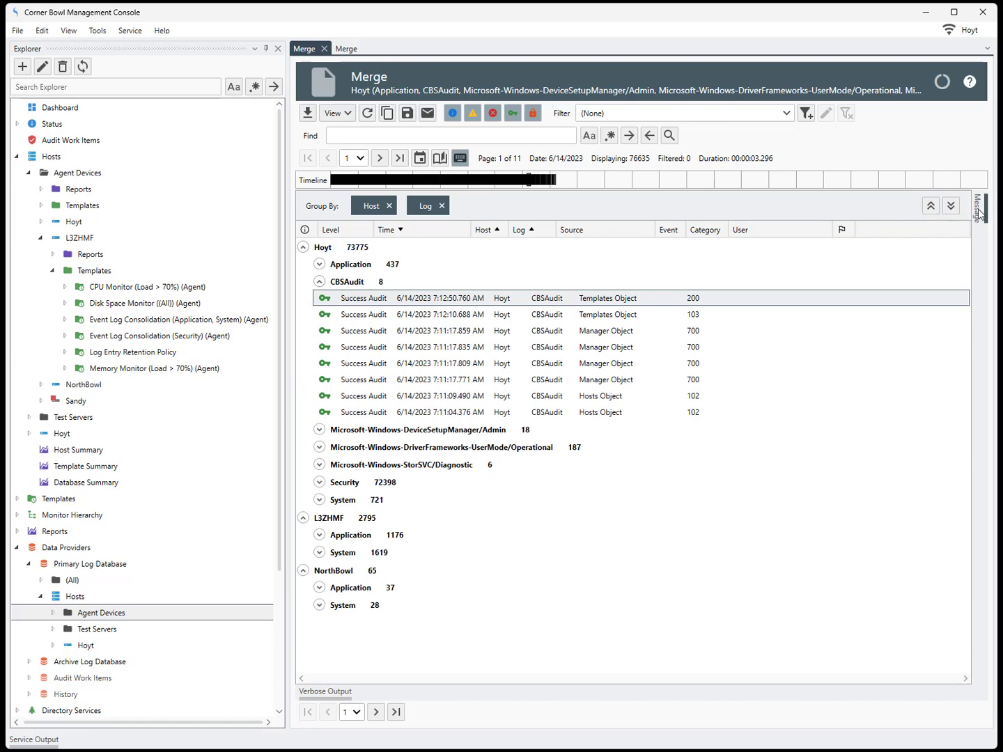
pyautogui.click(957, 202)
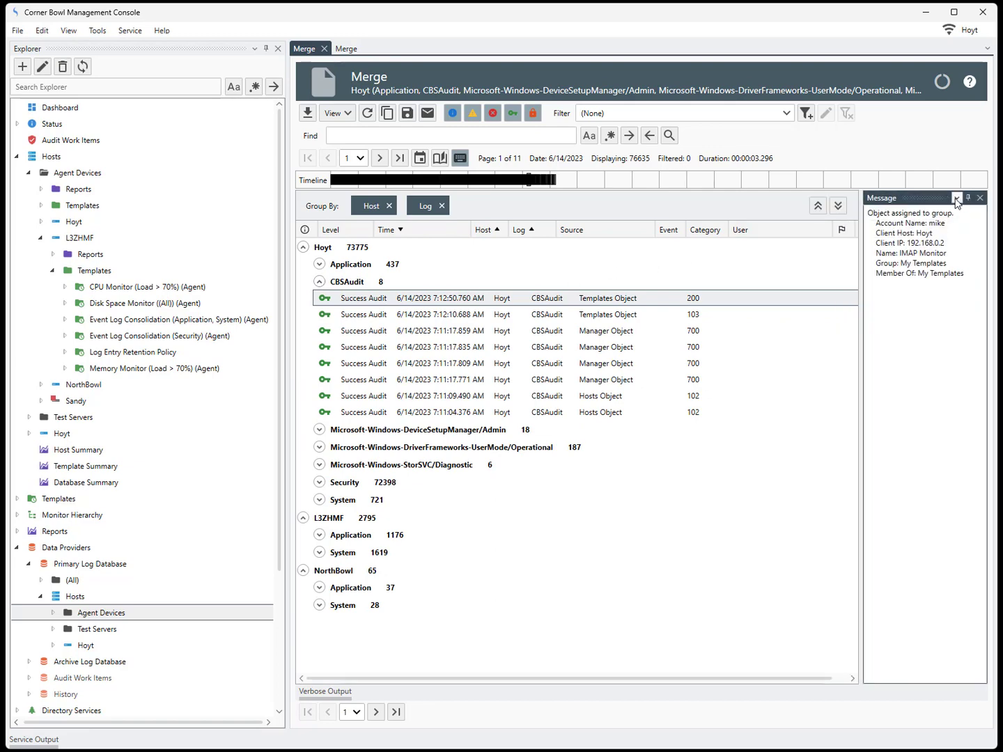